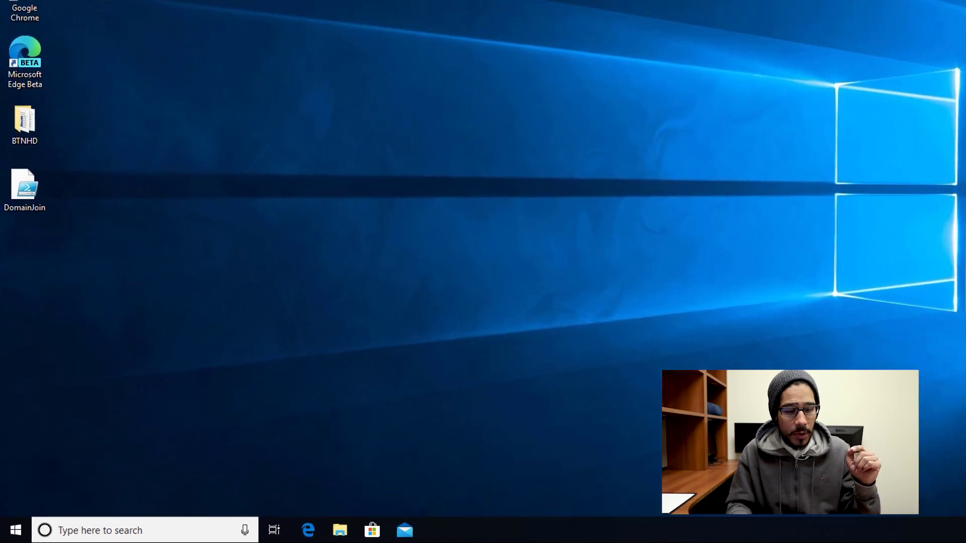
Run winver to check the Windows version
{"action": "key", "text": "super+x"}
{"action": "type", "text": "r"}
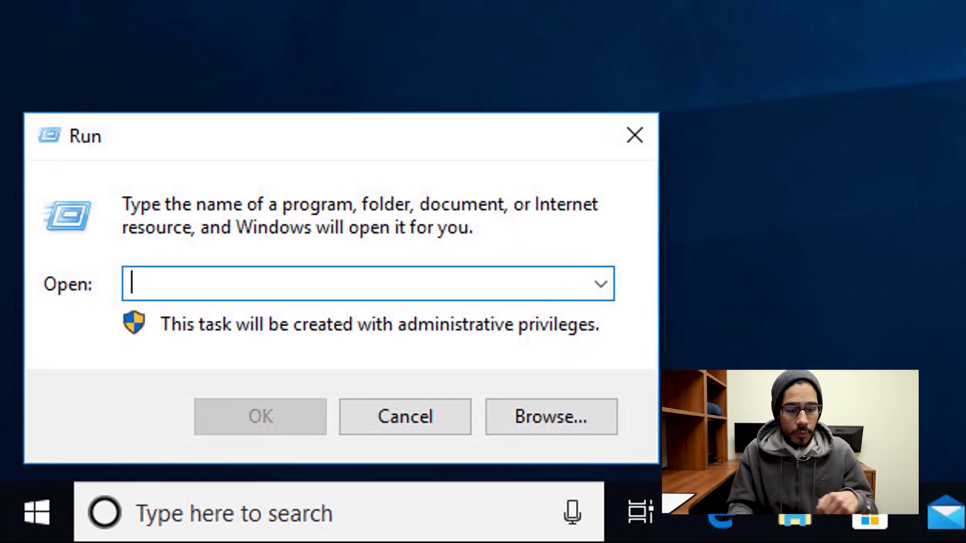
{"action": "type", "text": "winver"}
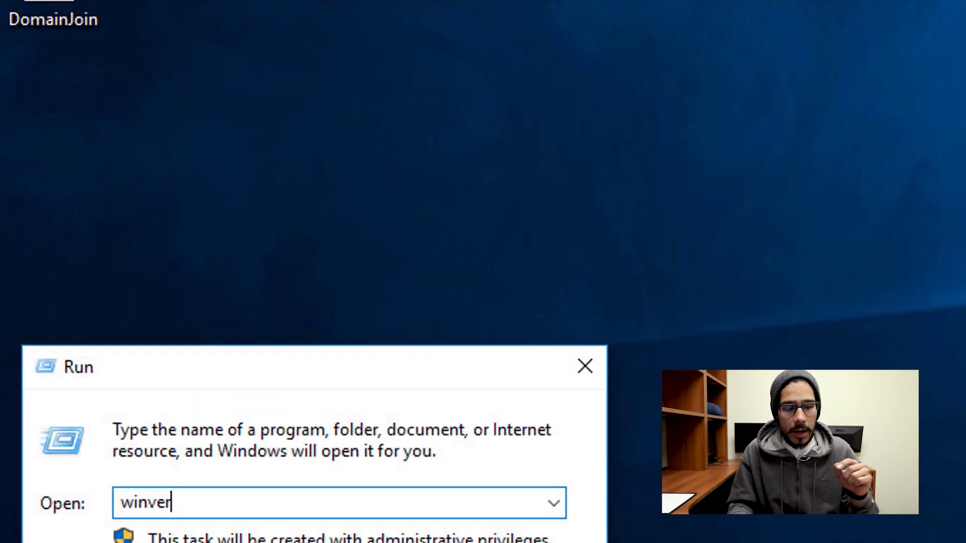
{"action": "key", "text": "Return"}
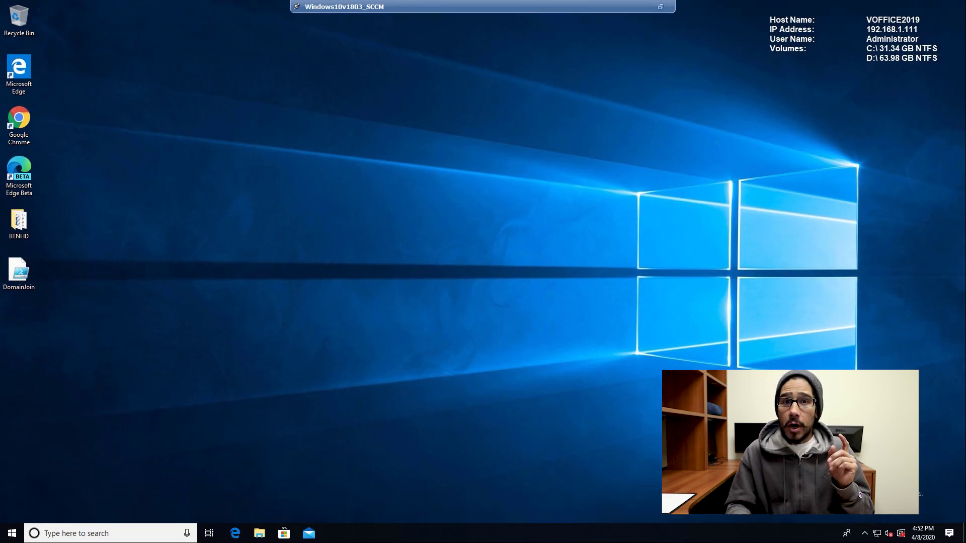
Start mapping a network drive from This PC and browse the network for a folder
{"action": "key", "text": "super+e"}
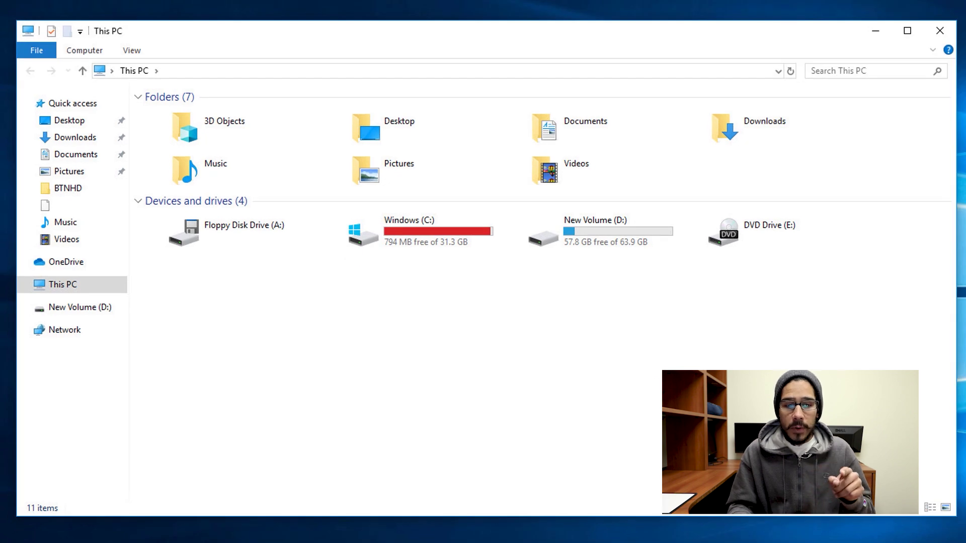
{"action": "key", "text": "alt+c"}
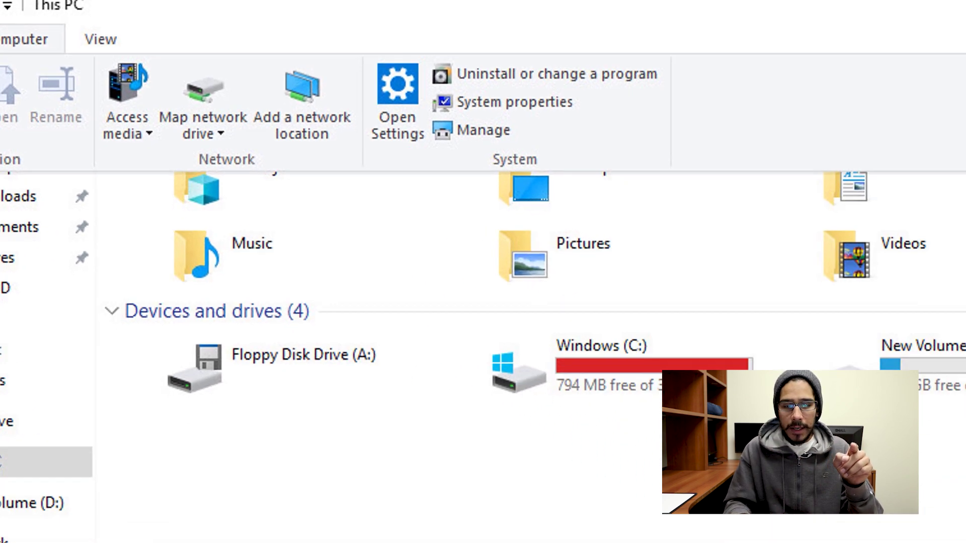
{"action": "key", "text": "n"}
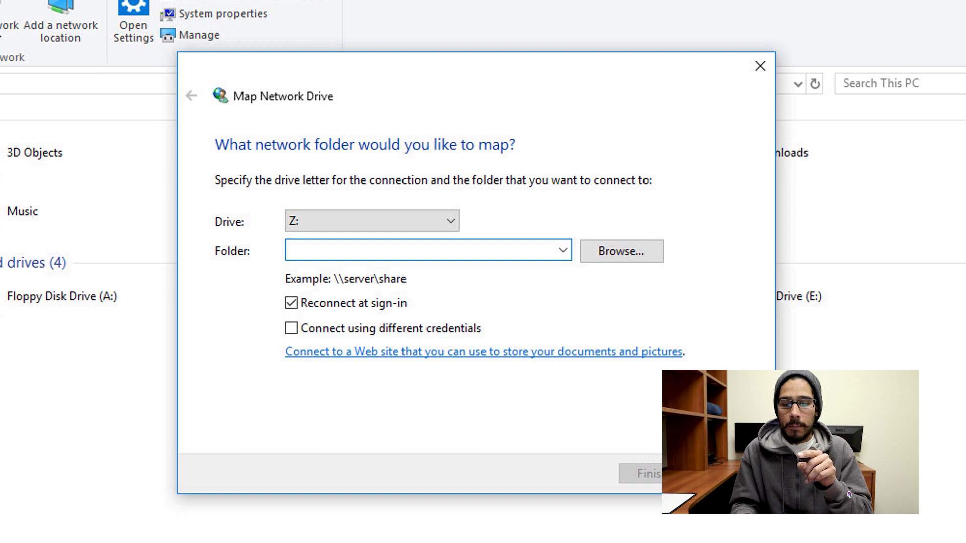
{"action": "key", "text": "alt+b"}
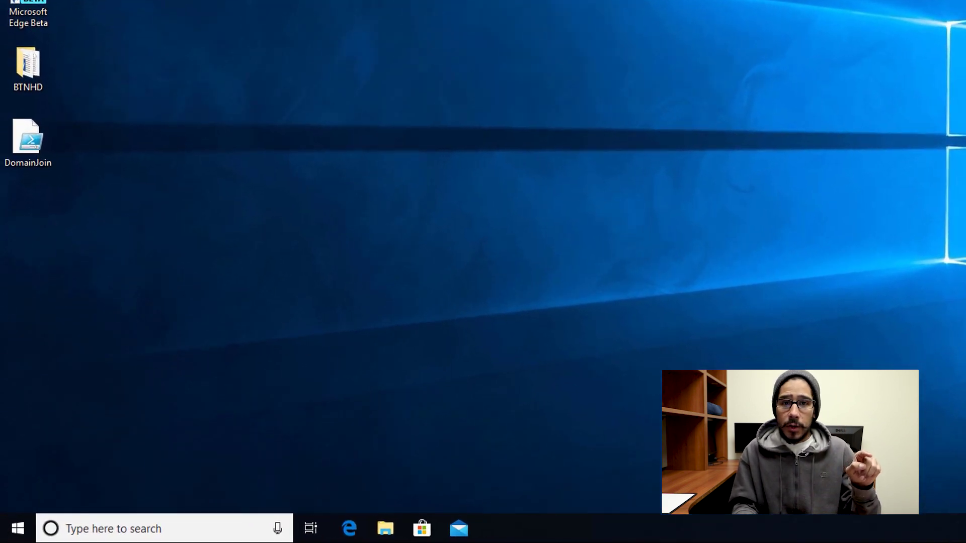
Turn on network discovery in Control Panel's Network and Sharing Center
{"action": "key", "text": "super"}
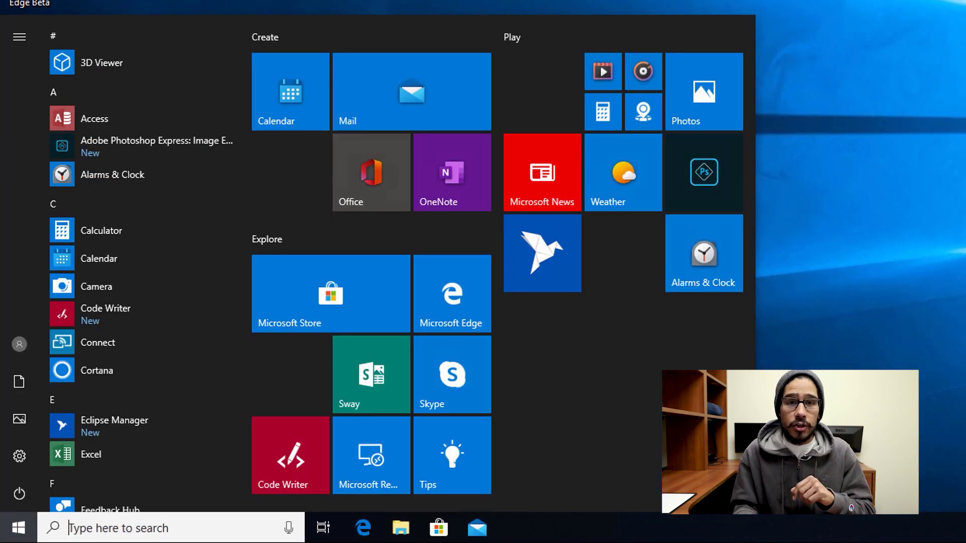
{"action": "type", "text": "control"}
{"action": "key", "text": "Return"}
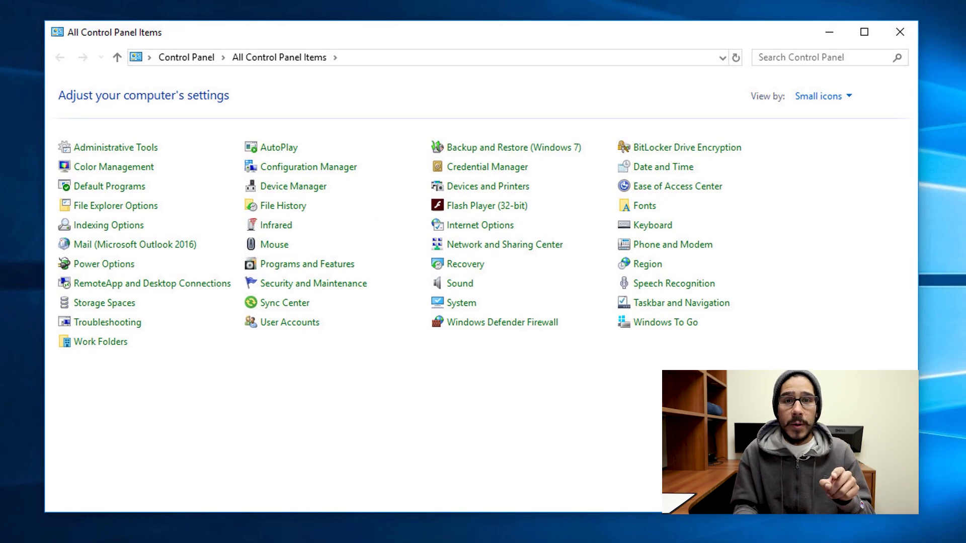
{"action": "key", "text": "Return"}
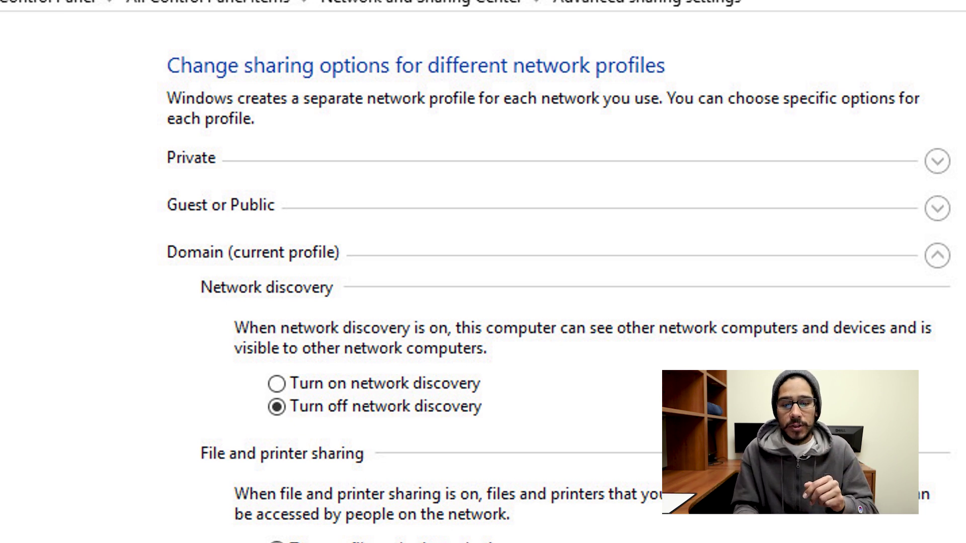
{"action": "left_click", "coordinate": [276, 383]}
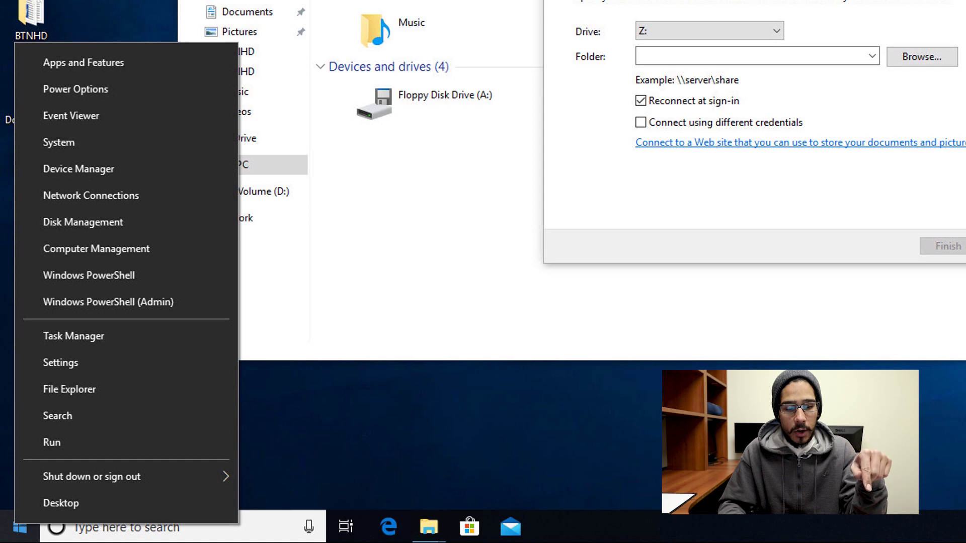
Open \\192.168.1.110 from the Run dialog to list its shared folders
{"action": "key", "text": "r"}
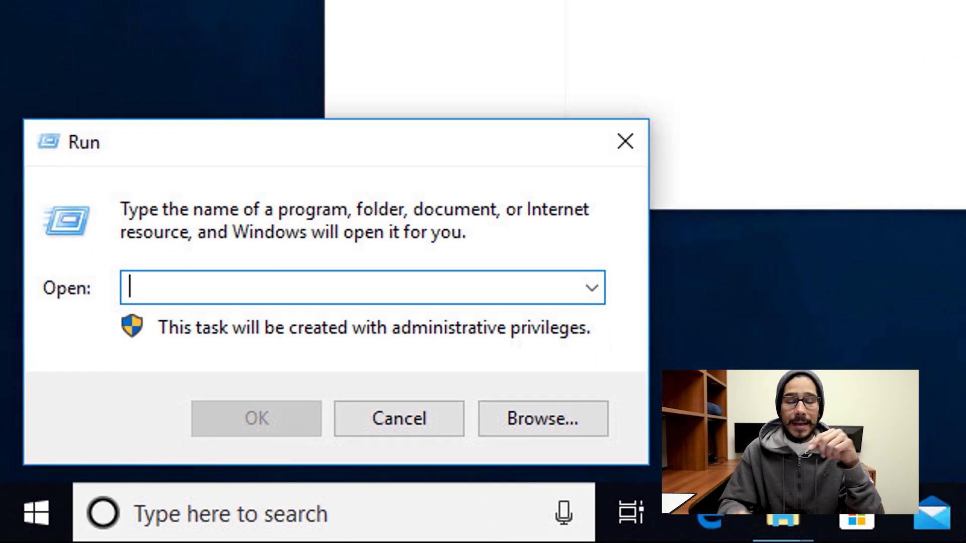
{"action": "type", "text": "\\\\192.168.1.110"}
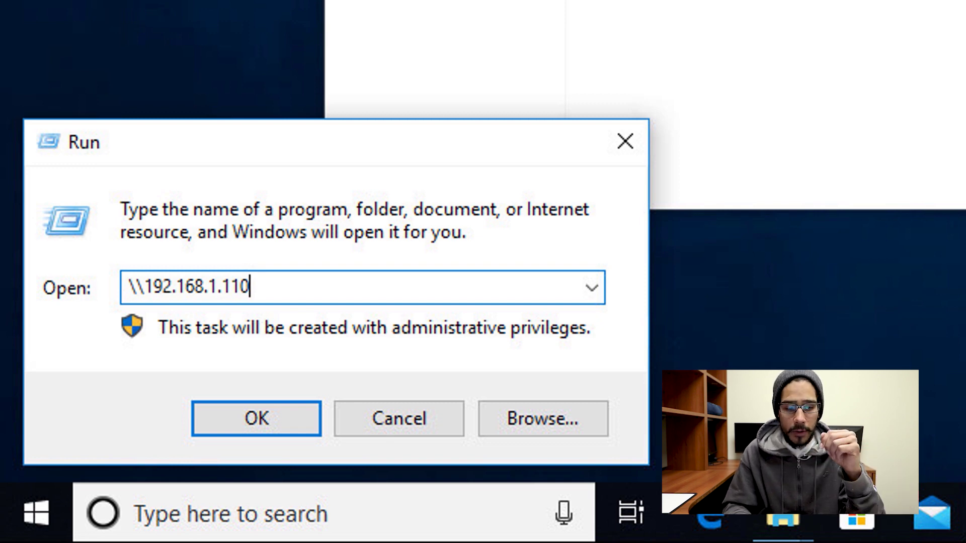
{"action": "key", "text": "Return"}
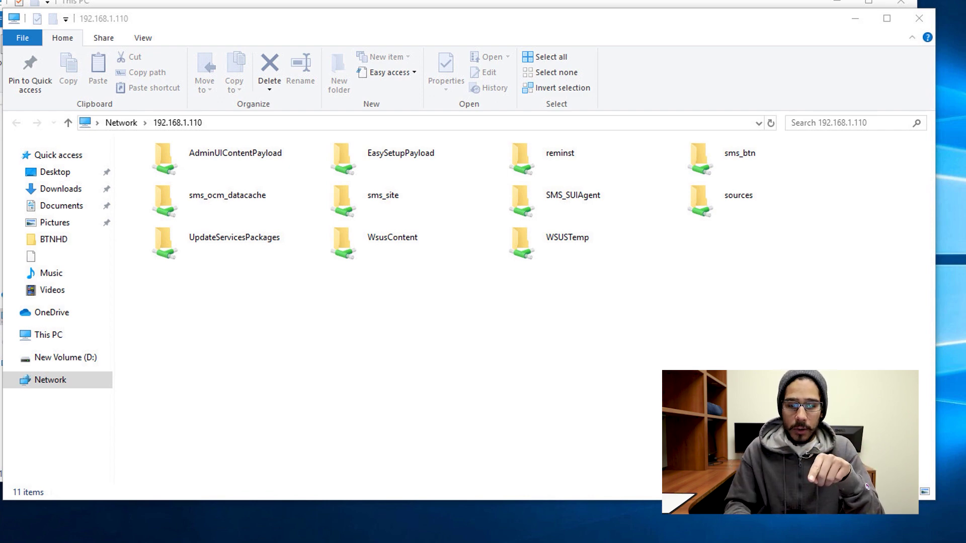
Map the 'sources' share on 192.168.1.110 as drive Z: using its copied path
{"action": "double_click", "coordinate": [738, 195]}
{"action": "left_click", "coordinate": [452, 123]}
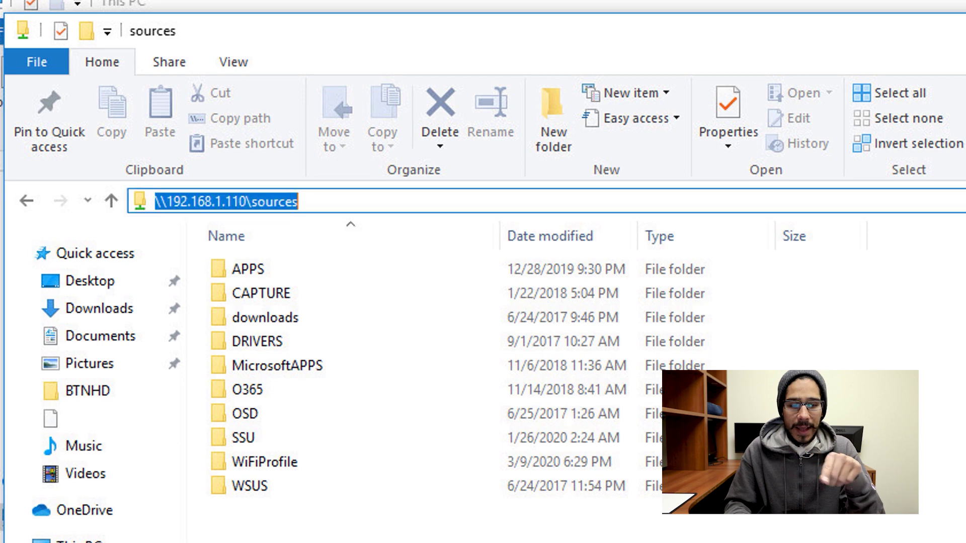
{"action": "right_click", "coordinate": [273, 199]}
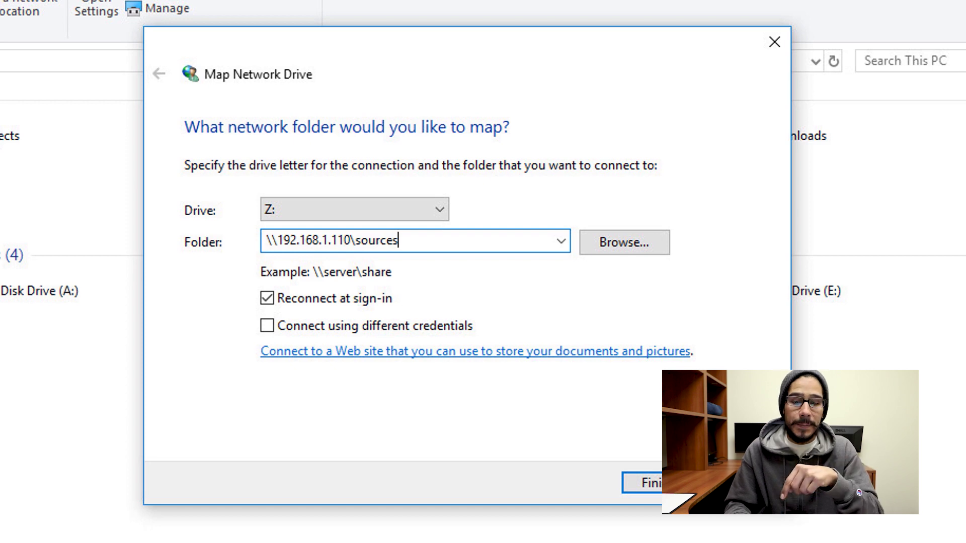
{"action": "key", "text": "Return"}
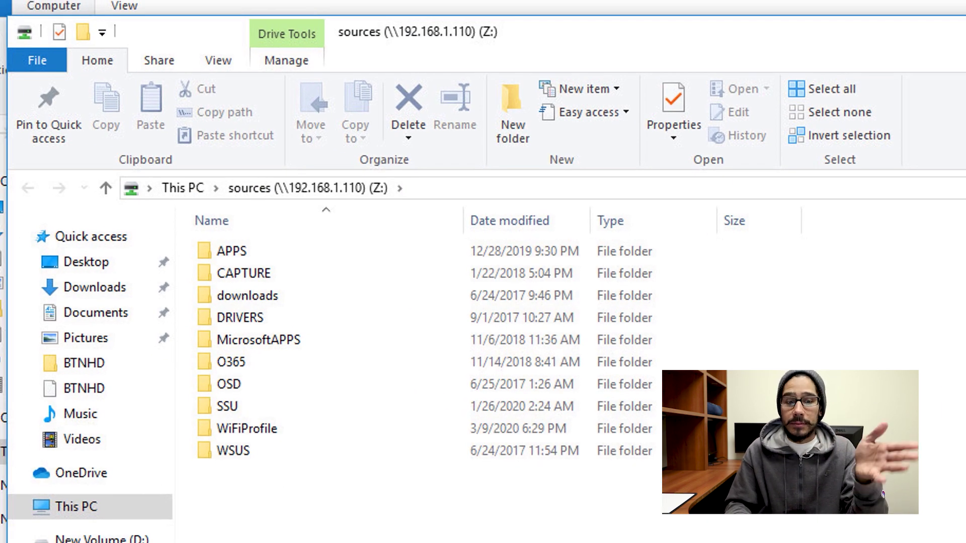
{"action": "key", "text": "alt+Up"}
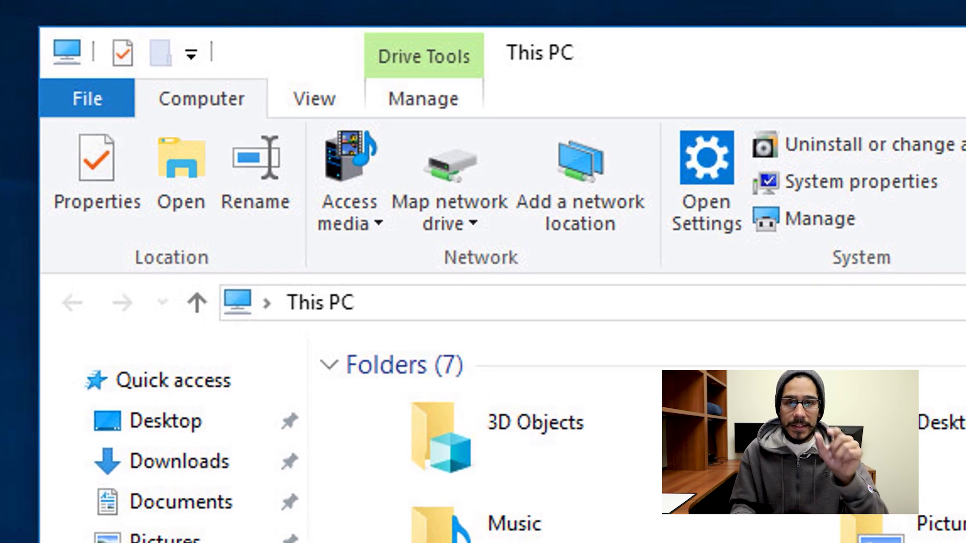
Disconnect the 'sources' network drive Z: via Disconnect Network Drives
{"action": "left_click", "coordinate": [449, 214]}
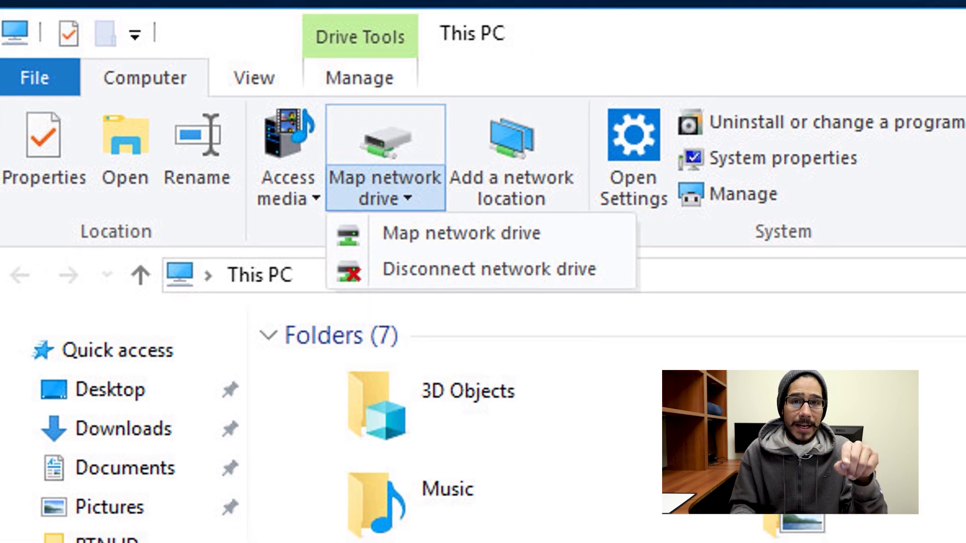
{"action": "left_click", "coordinate": [557, 296]}
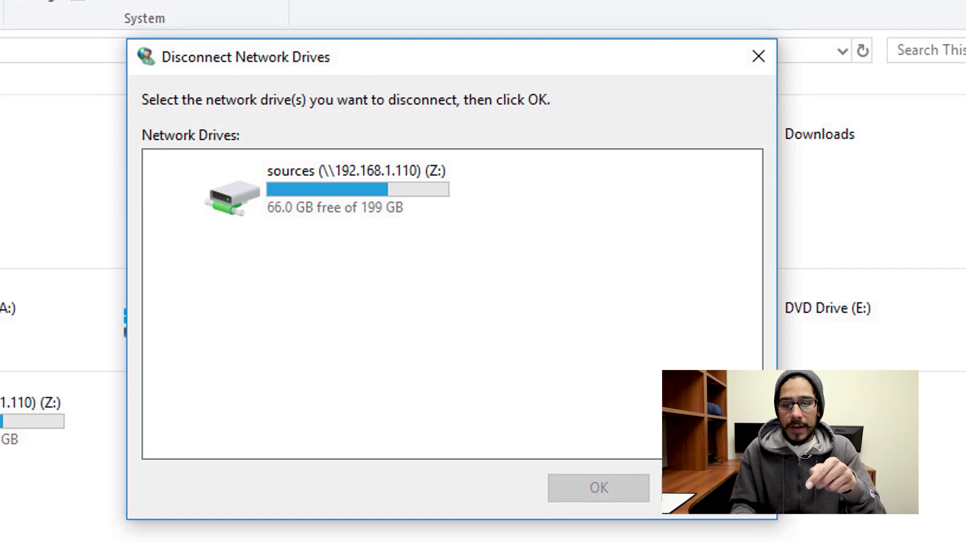
{"action": "left_click", "coordinate": [307, 189]}
{"action": "key", "text": "Return"}
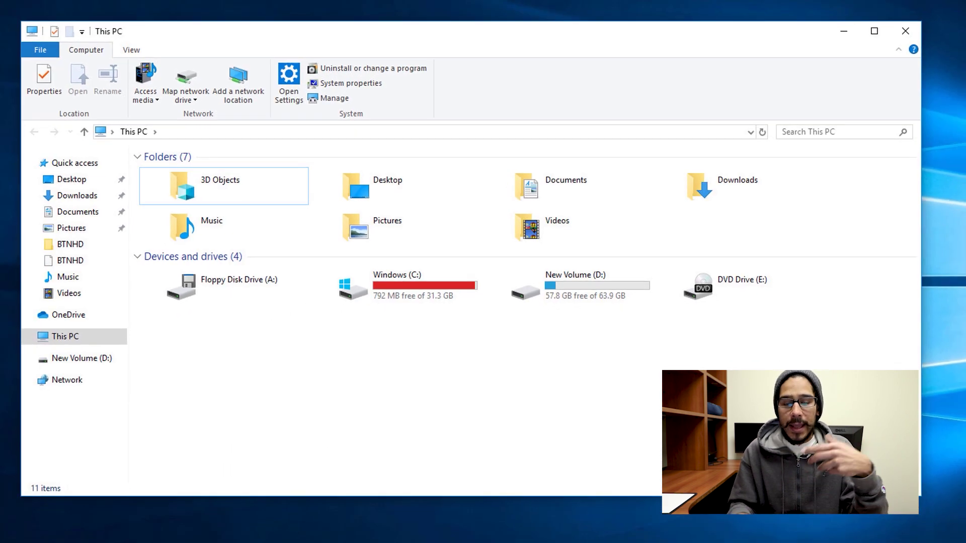